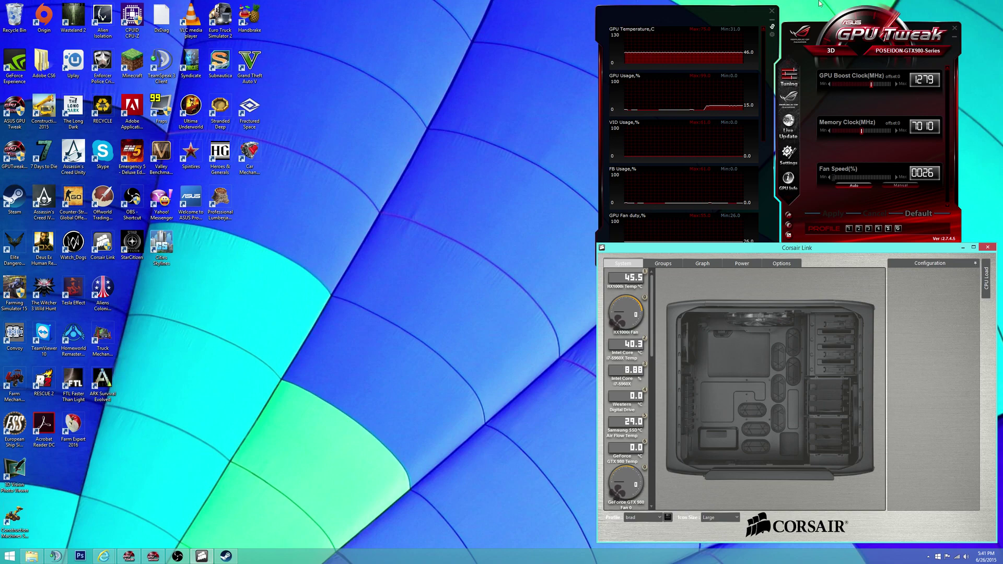
Step: Open Internet Explorer, search Google for 'handbrake', and open the official HandBrake site result
right_click(103, 556)
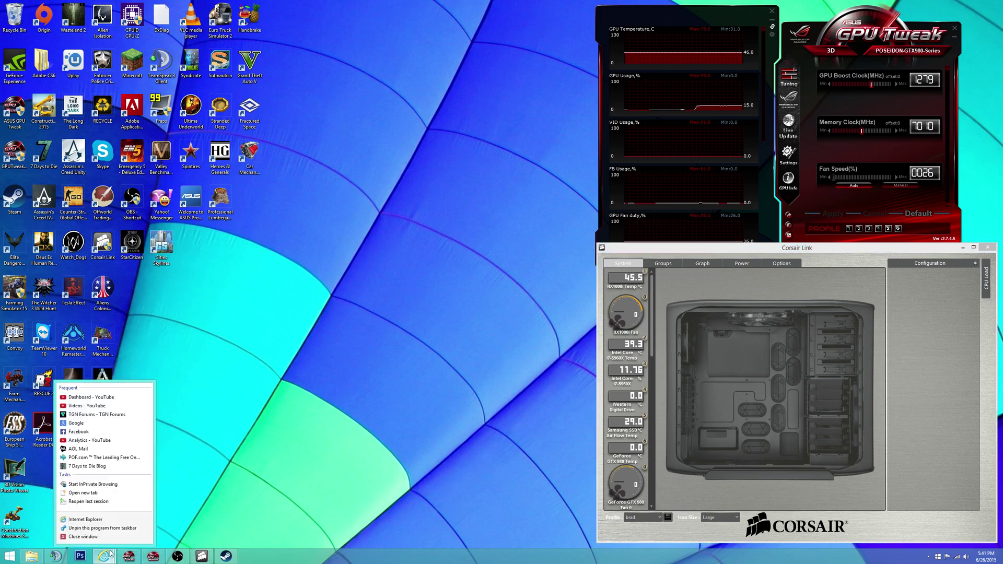
left_click(105, 524)
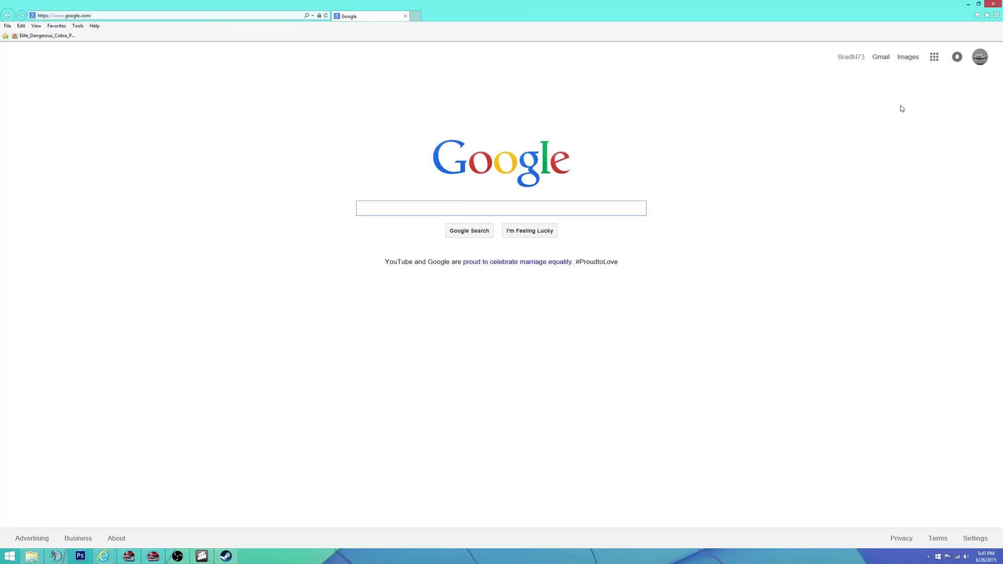
type("hand")
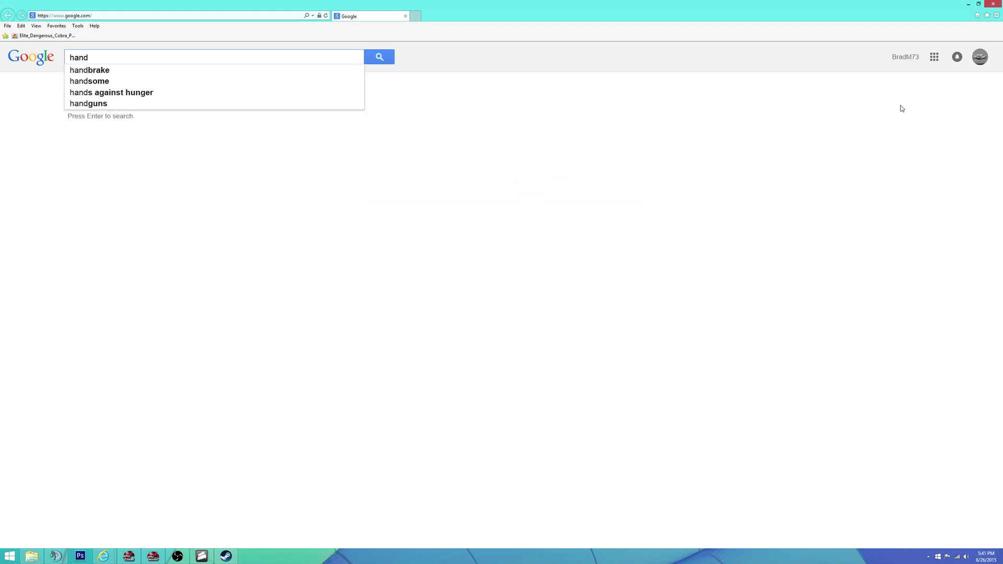
key("Down")
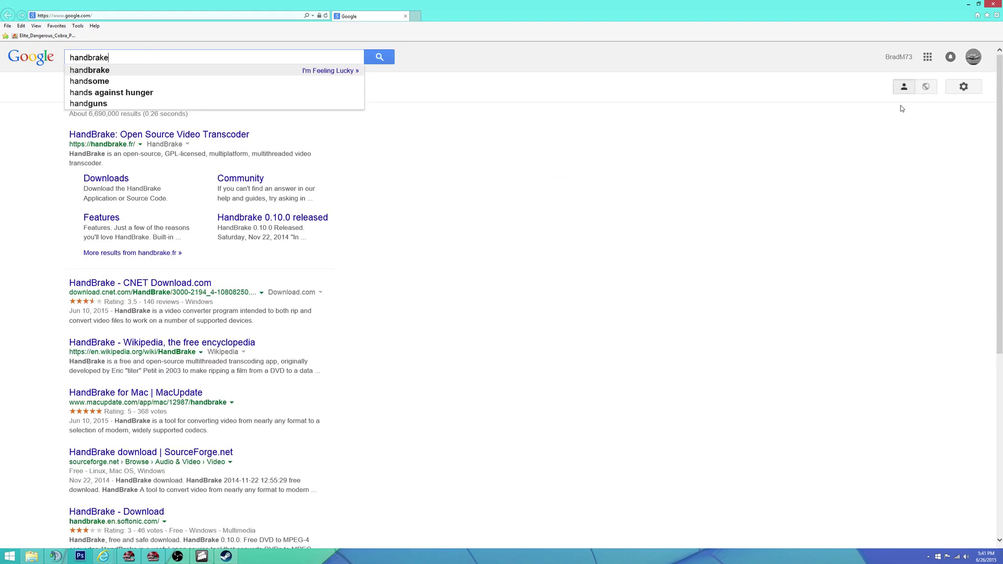
key("Return")
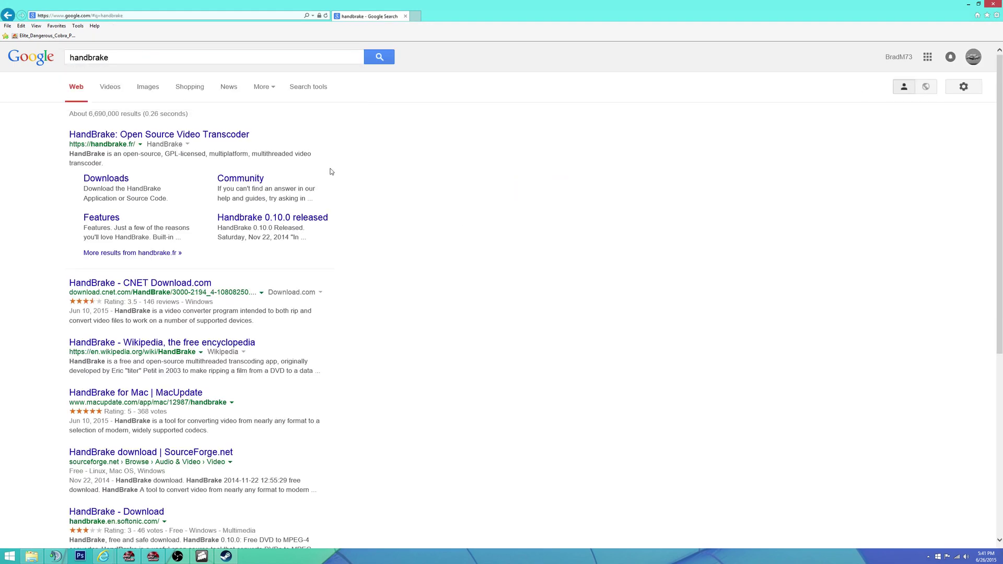
left_click(152, 135)
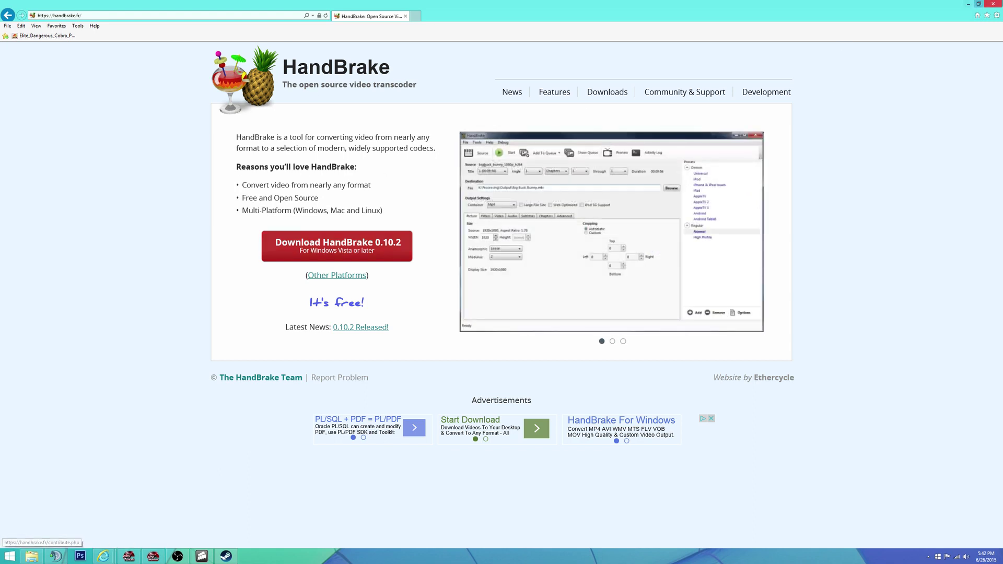
Step: Close the Internet Explorer window showing the HandBrake homepage
left_click(985, 6)
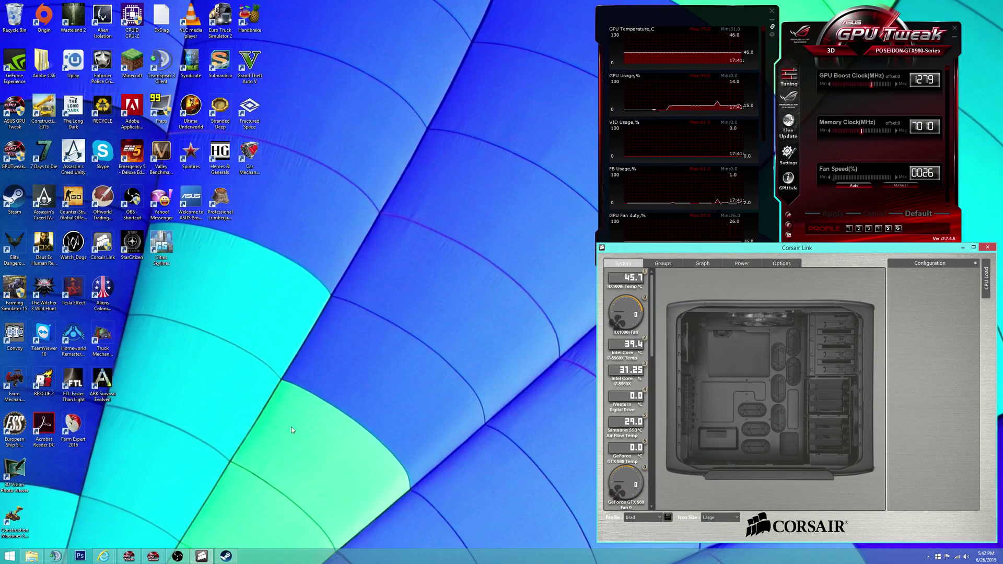
Step: Launch HandBrake from its desktop icon and move its window up and left
left_click(249, 18)
double_click(249, 18)
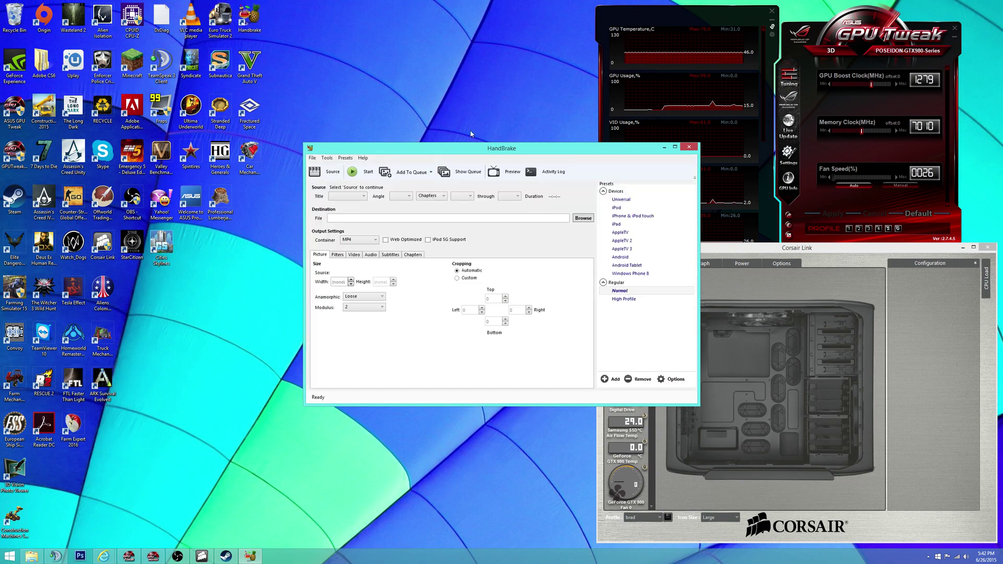
left_click_drag(469, 150, 433, 129)
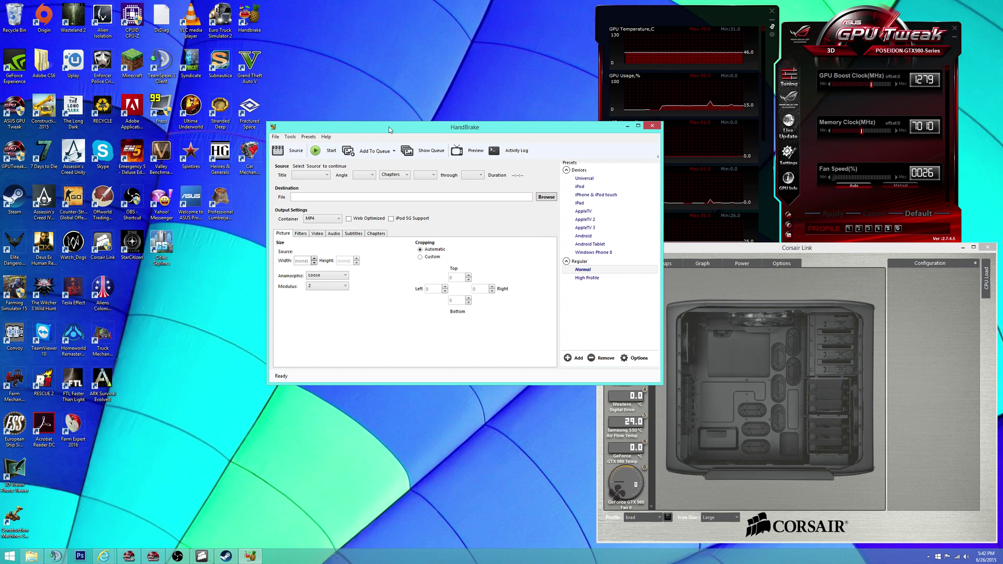
Step: Open and dismiss the preset actions list, then bring up File Explorer's taskbar menu
left_click(309, 136)
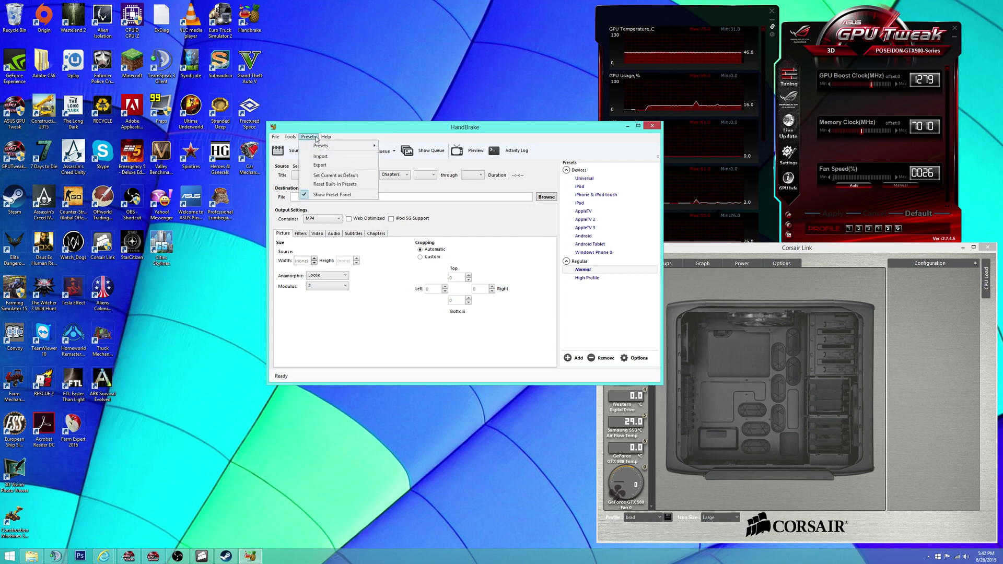
mouse_move(325, 136)
left_click(407, 123)
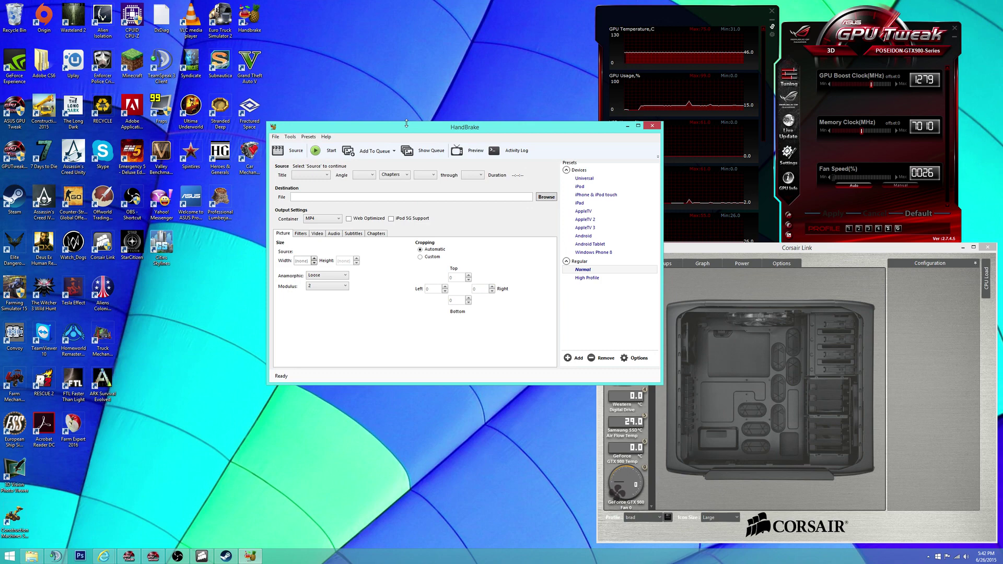
right_click(31, 556)
Step: Open a new File Explorer window and go to New Volume (D:) > OBS Videos
left_click(45, 516)
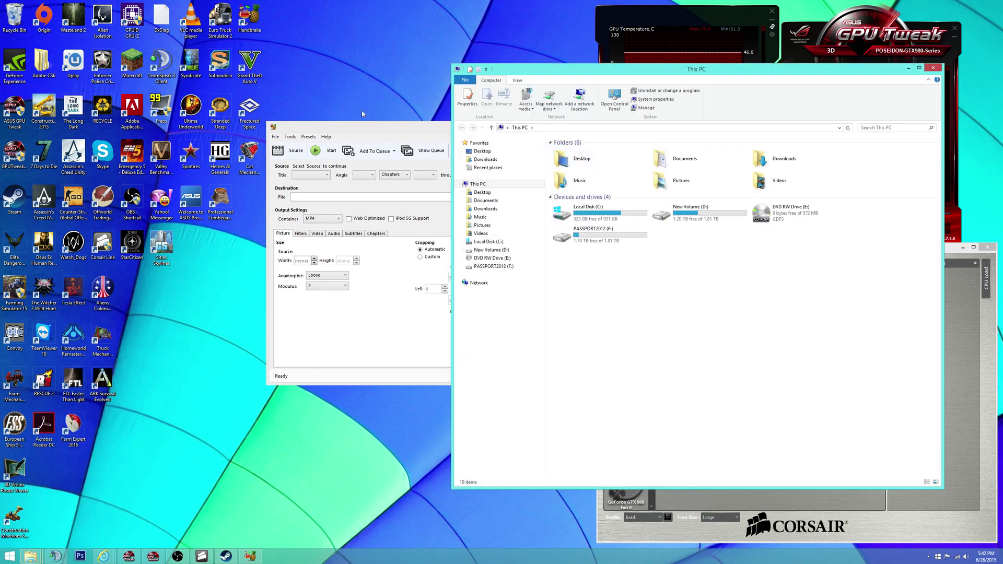
left_click(702, 215)
double_click(703, 215)
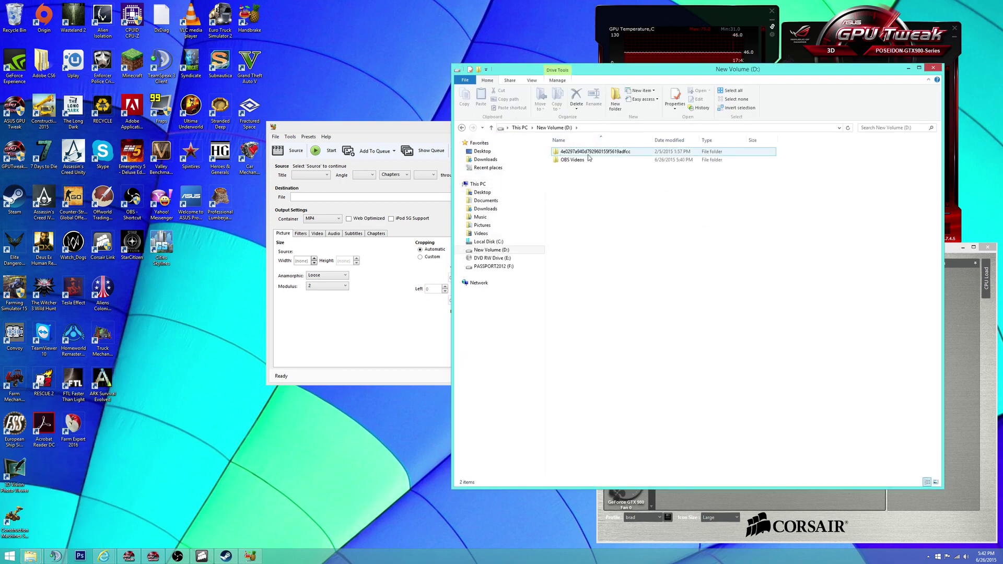
double_click(578, 161)
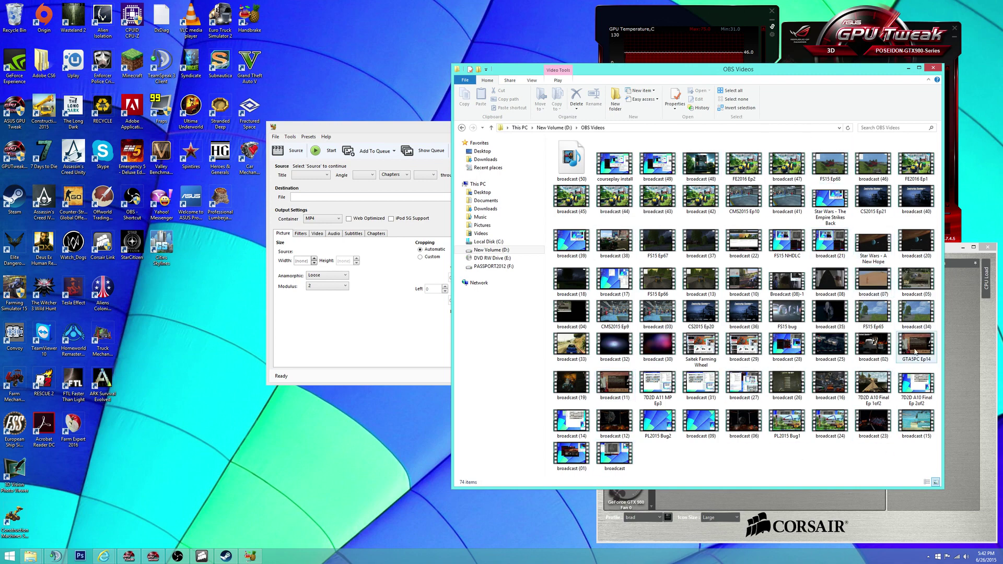
mouse_move(914, 352)
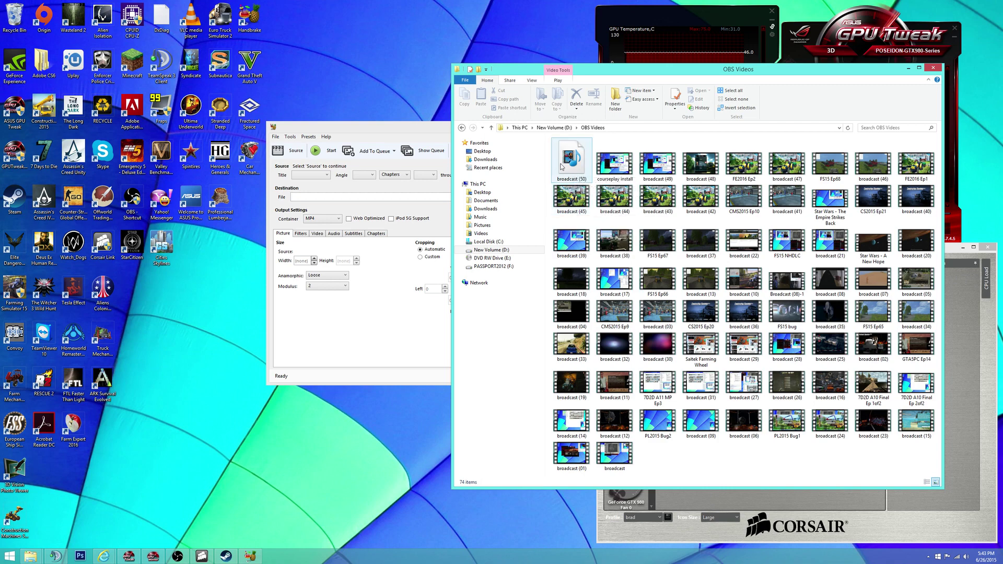
mouse_move(713, 170)
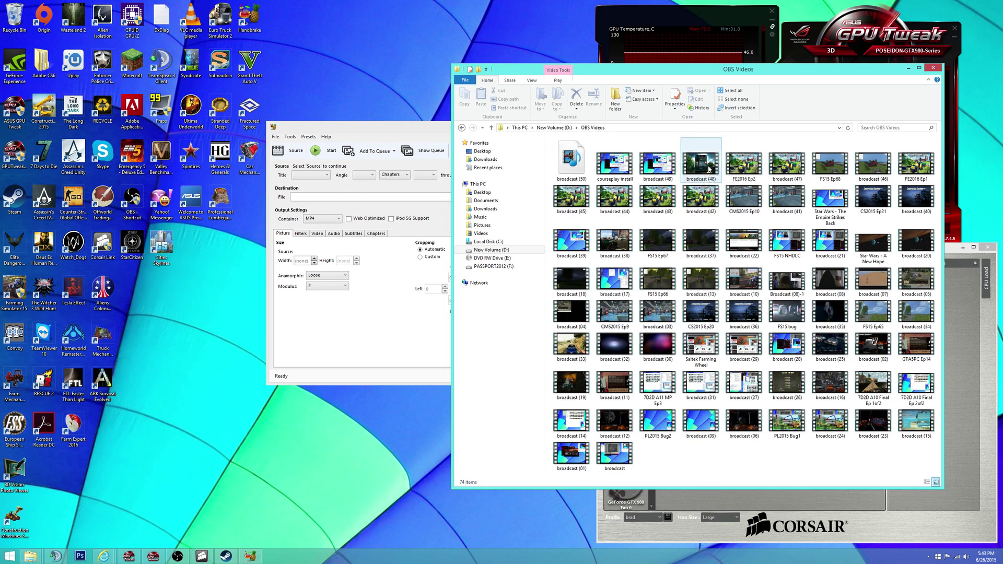
Step: Bring HandBrake forward, open the Source file picker, then cancel it
left_click(370, 129)
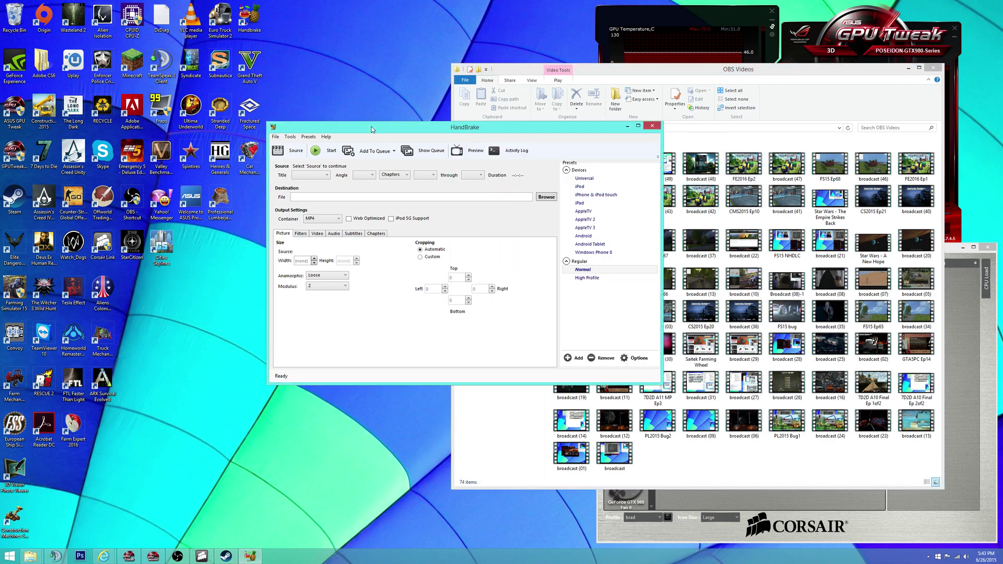
left_click(285, 152)
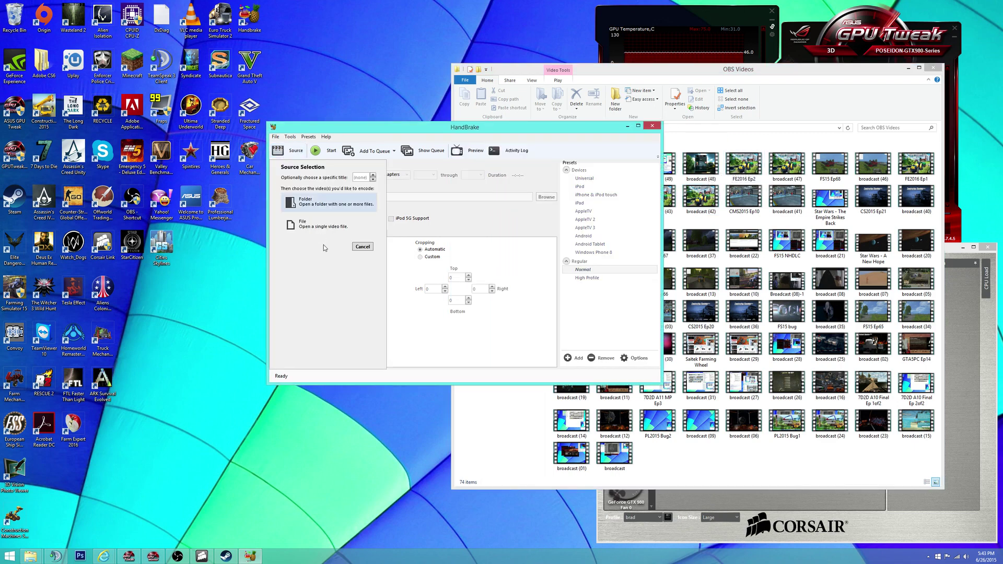
left_click(313, 224)
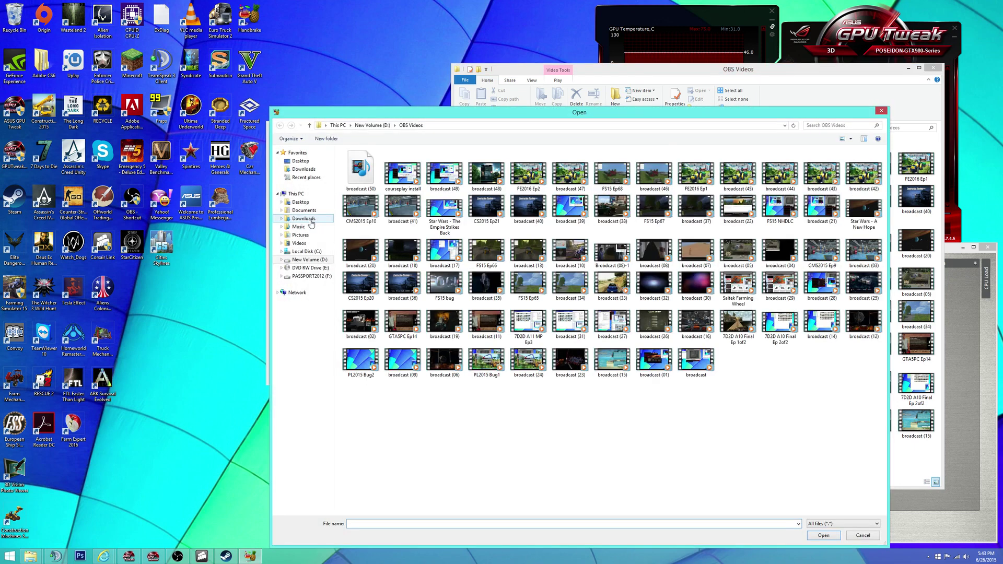
left_click(866, 537)
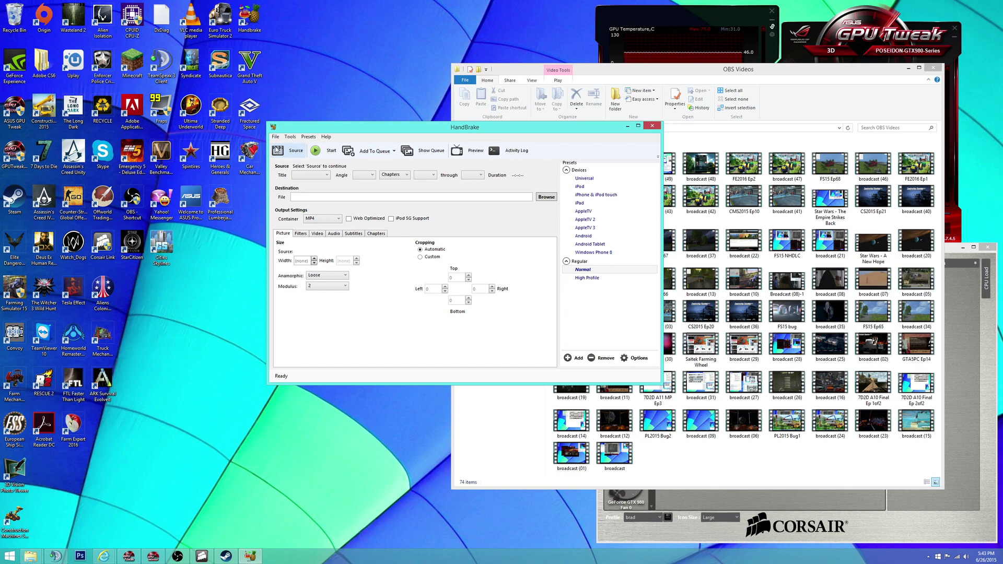
Step: Reopen Source > File and load the broadcast (48) recording as the source
left_click(289, 151)
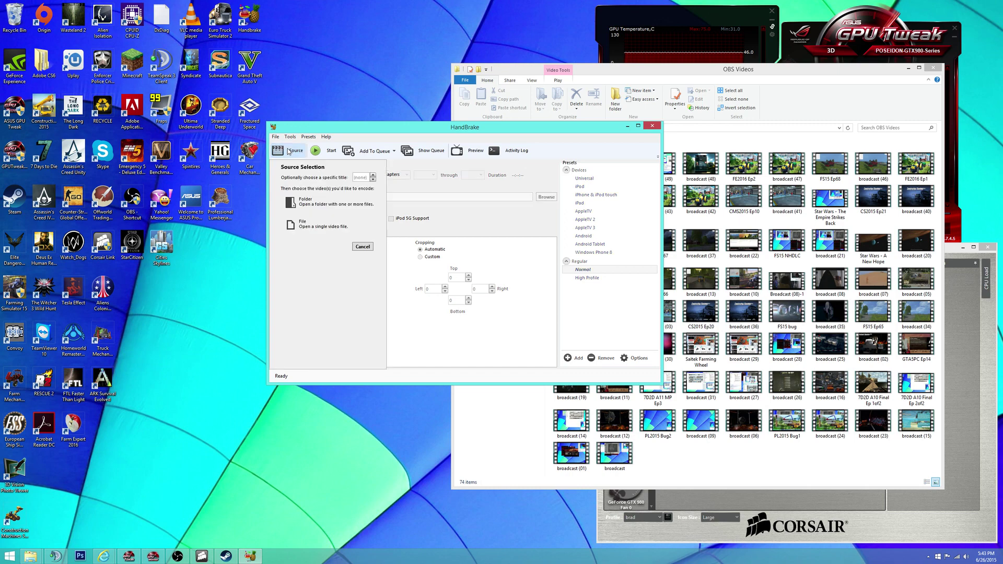
left_click(297, 226)
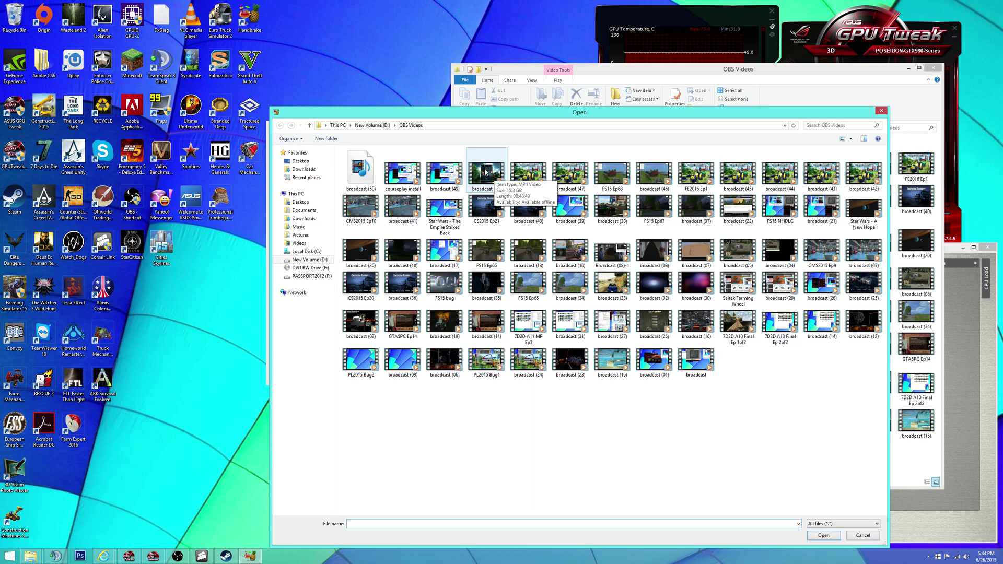
double_click(486, 171)
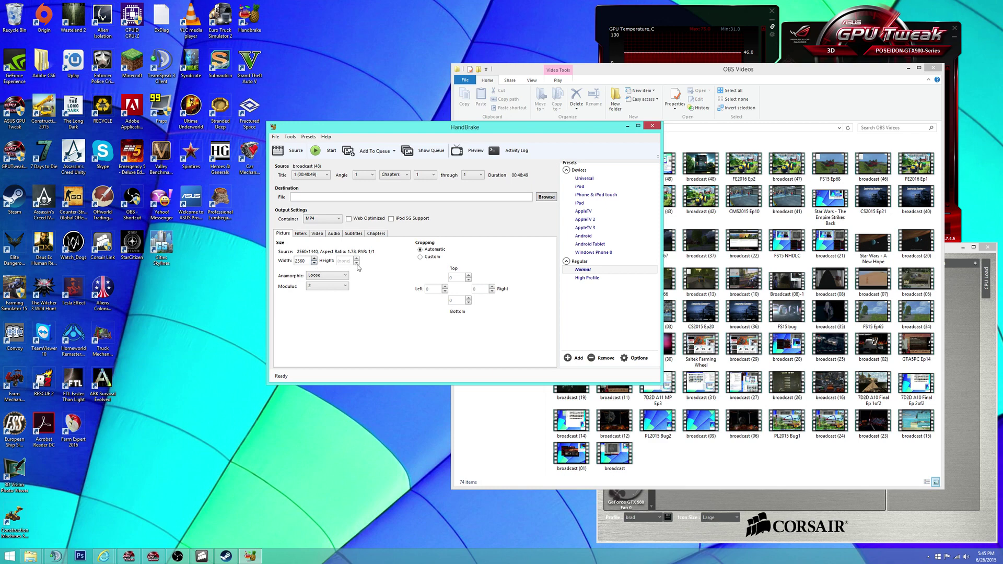
Step: Switch the Picture tab's cropping to Custom
left_click(420, 257)
Step: Return cropping to Automatic and change the output width from 2560 to 1920
left_click(420, 249)
double_click(303, 261)
type("19")
left_click(301, 234)
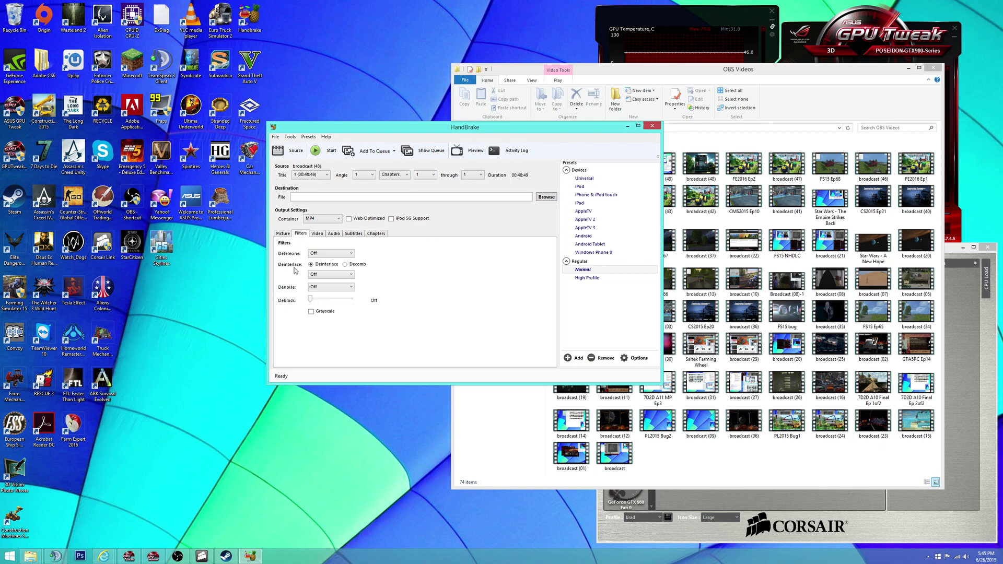
Step: Review the Audio, Subtitles and Chapters tabs, then open the Video tab's codec list
left_click(336, 236)
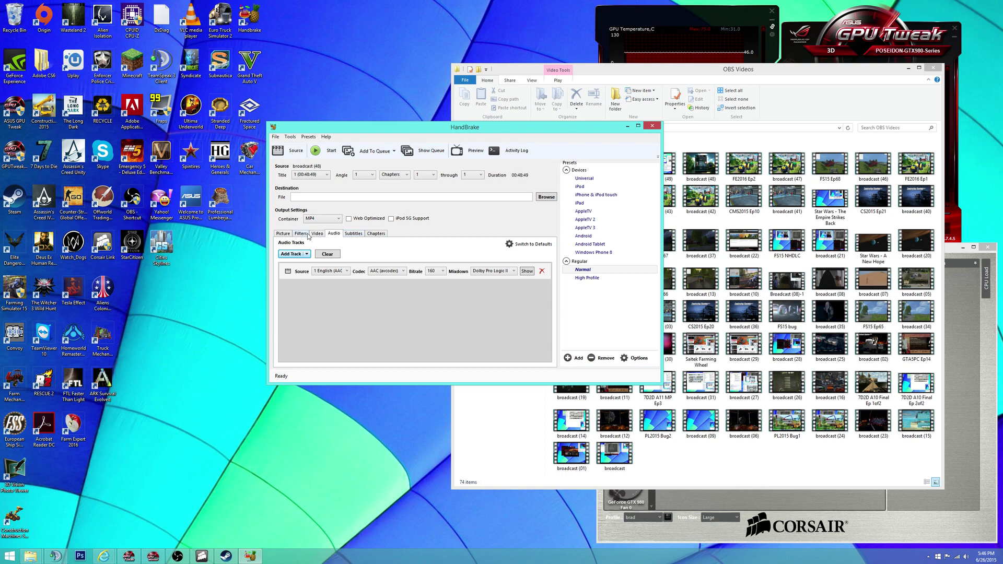
left_click(355, 236)
left_click(377, 236)
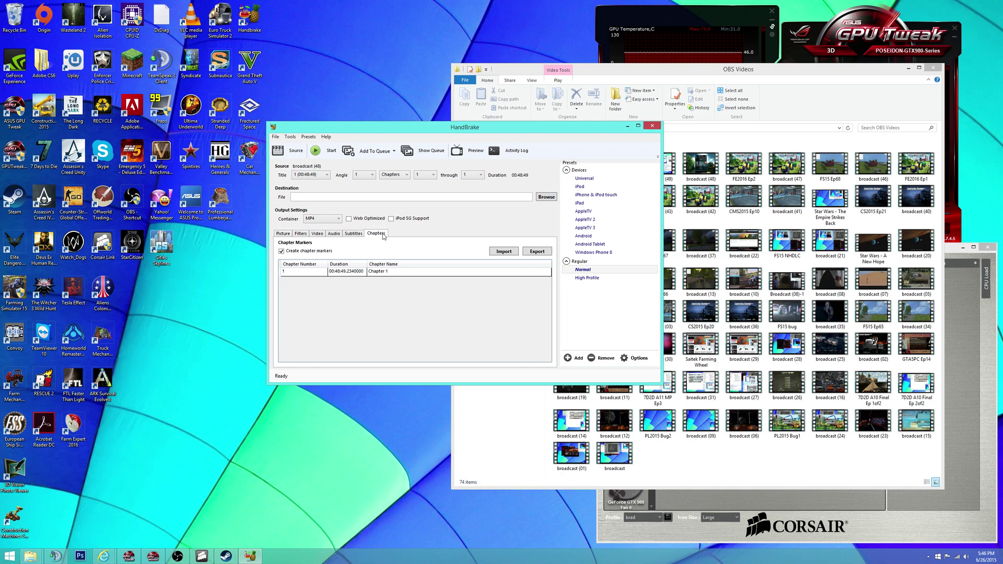
left_click(320, 236)
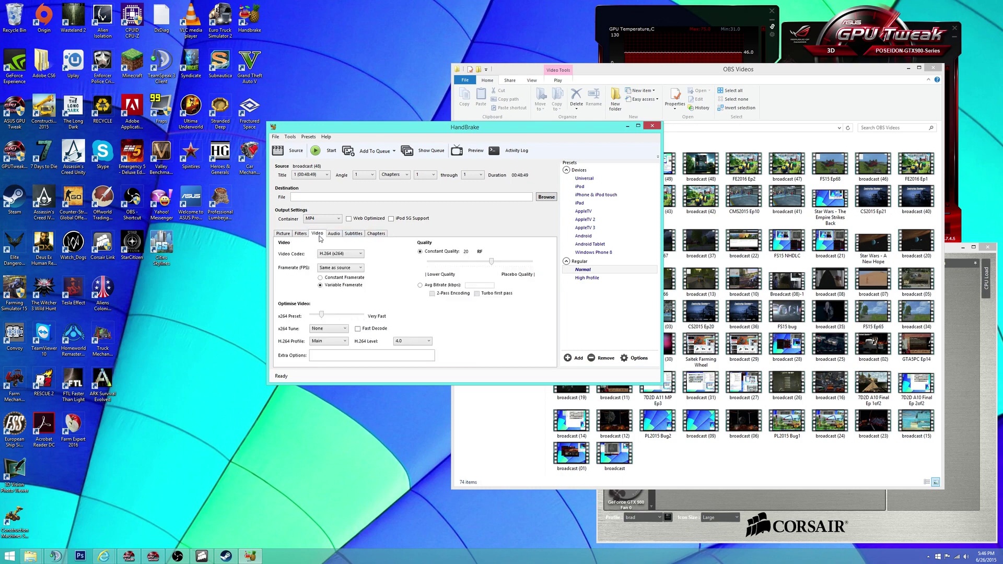
left_click(357, 254)
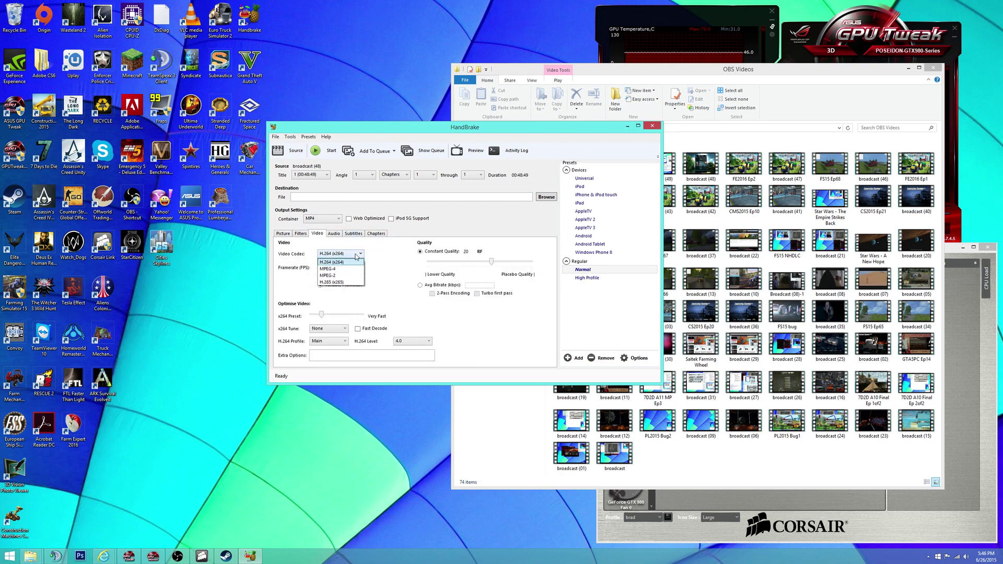
left_click(348, 263)
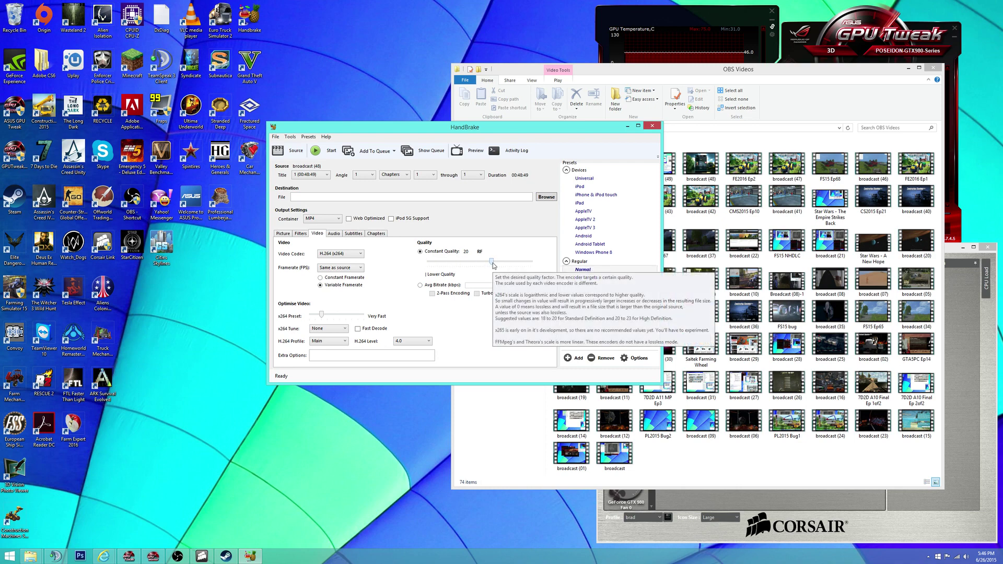
left_click_drag(493, 263, 435, 277)
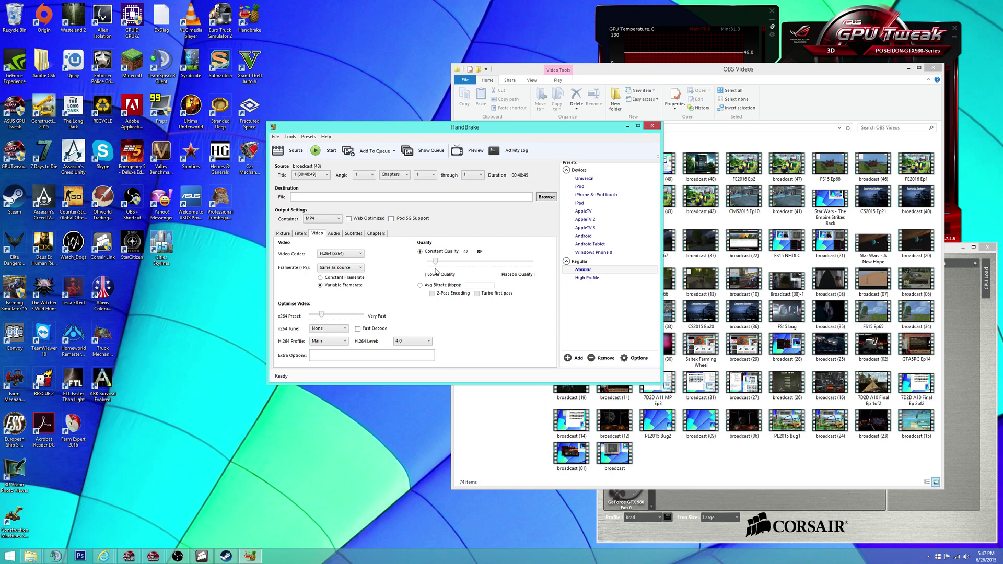
Step: Drag the Constant Quality slider from RF 47 up to RF 30
left_click_drag(436, 261, 491, 262)
Step: Drag the Constant Quality slider past RF 20 up to RF 10
left_click_drag(492, 263, 492, 264)
mouse_move(535, 265)
left_click_drag(491, 261, 513, 264)
Step: Expand the Container dropdown in Output Settings to reveal the MP4 and MKV options
left_click(334, 219)
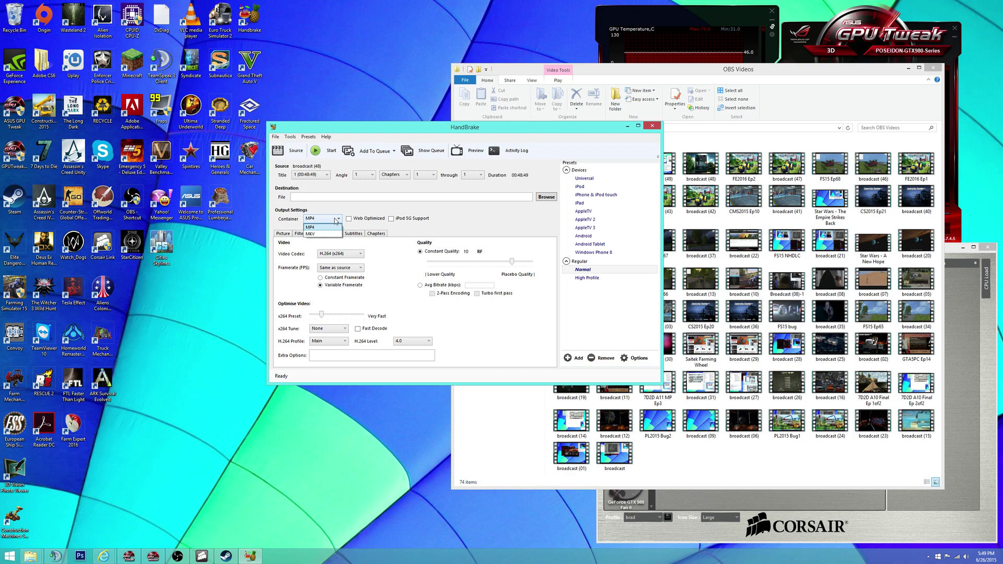
left_click(335, 220)
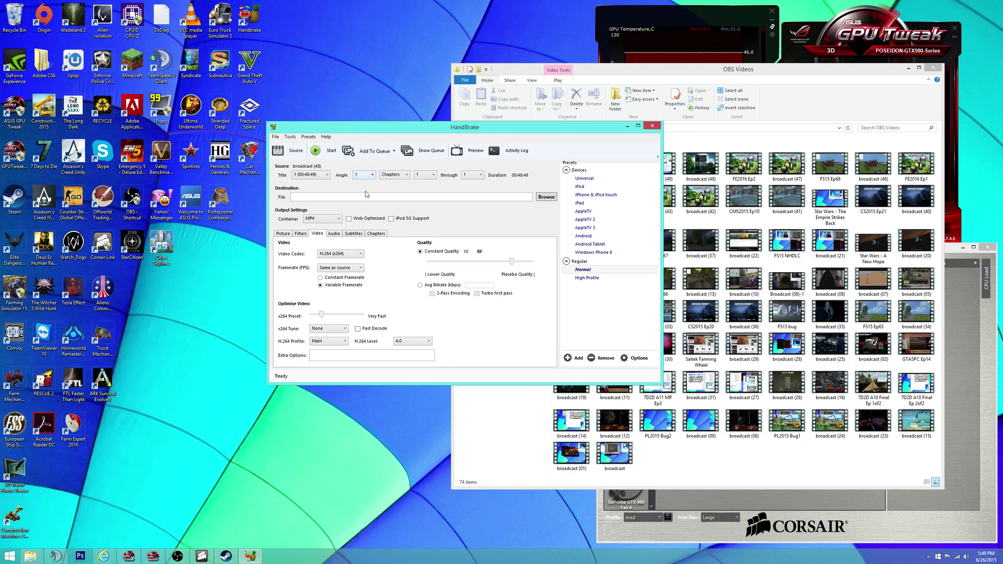
left_click(337, 222)
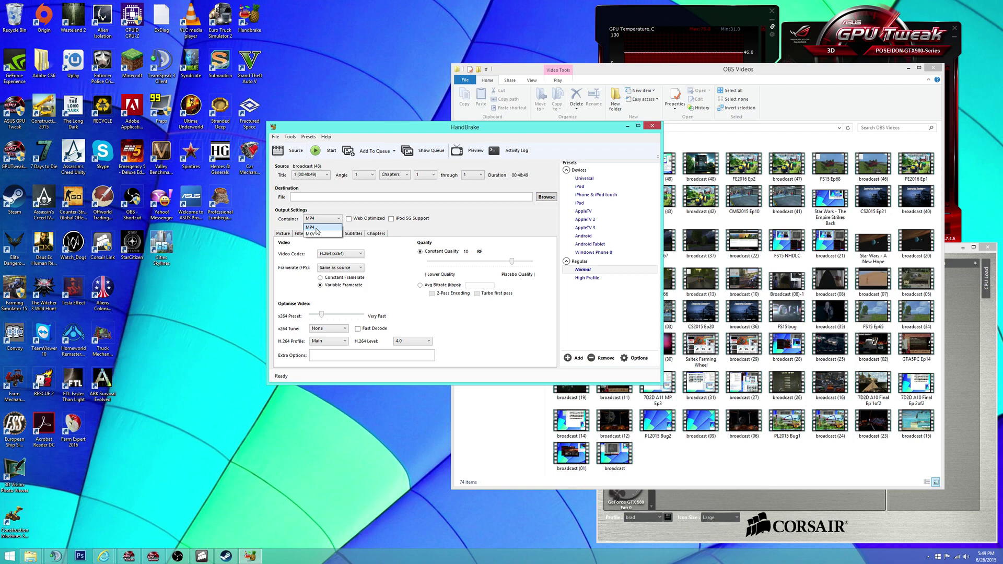
left_click(316, 228)
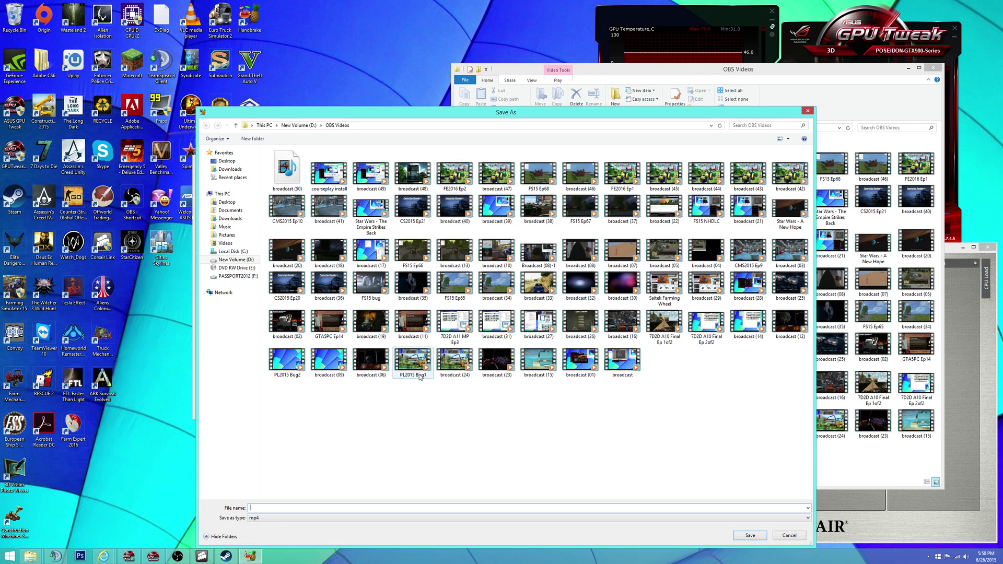
Step: Save the output as 'Construction Machine Sim 2016 Ep1' in OBS Videos, keeping the mp4 type
left_click(279, 506)
type("C")
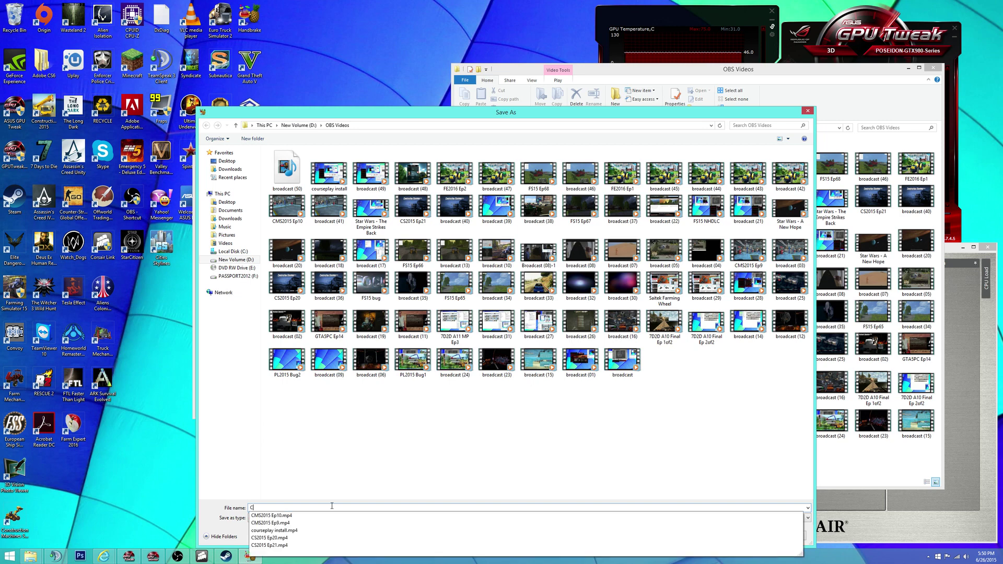
type("on")
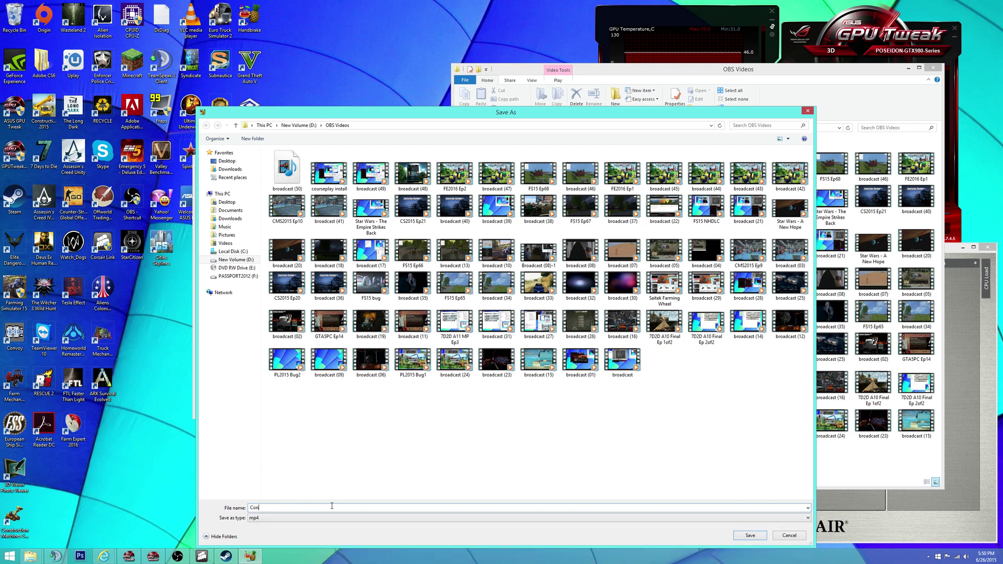
type("struction Machine Sim 2016 Ep1")
left_click(282, 519)
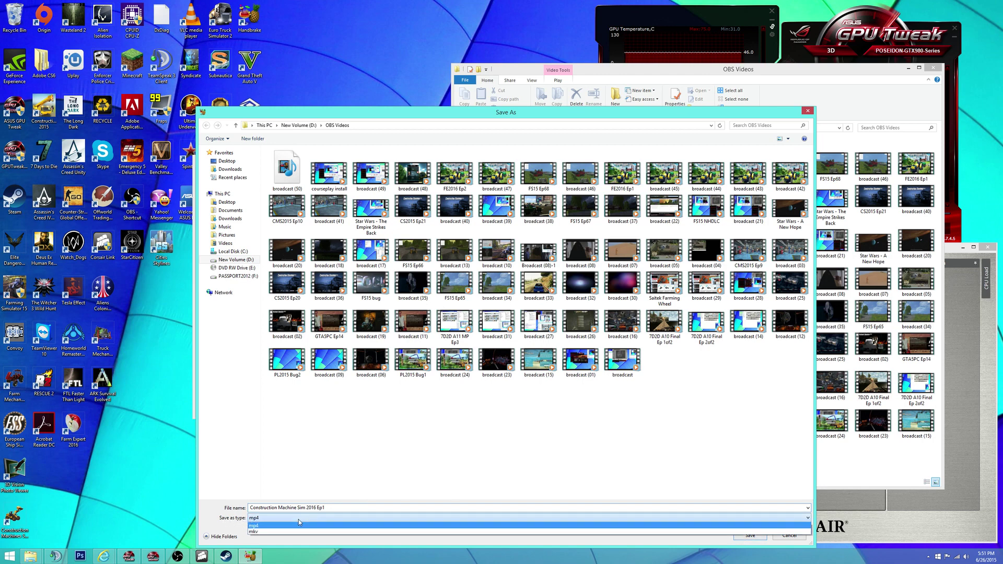
left_click(271, 527)
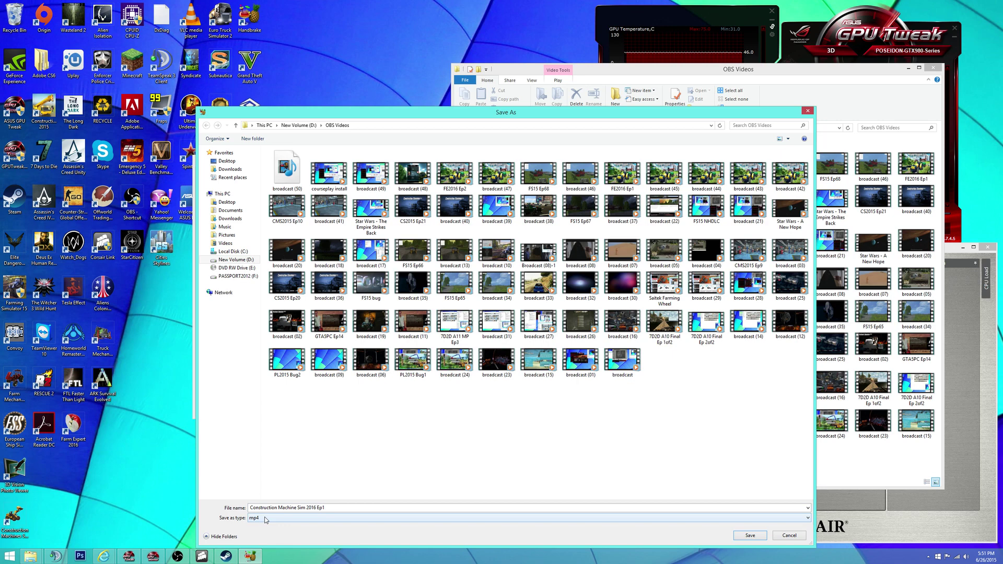
left_click(750, 536)
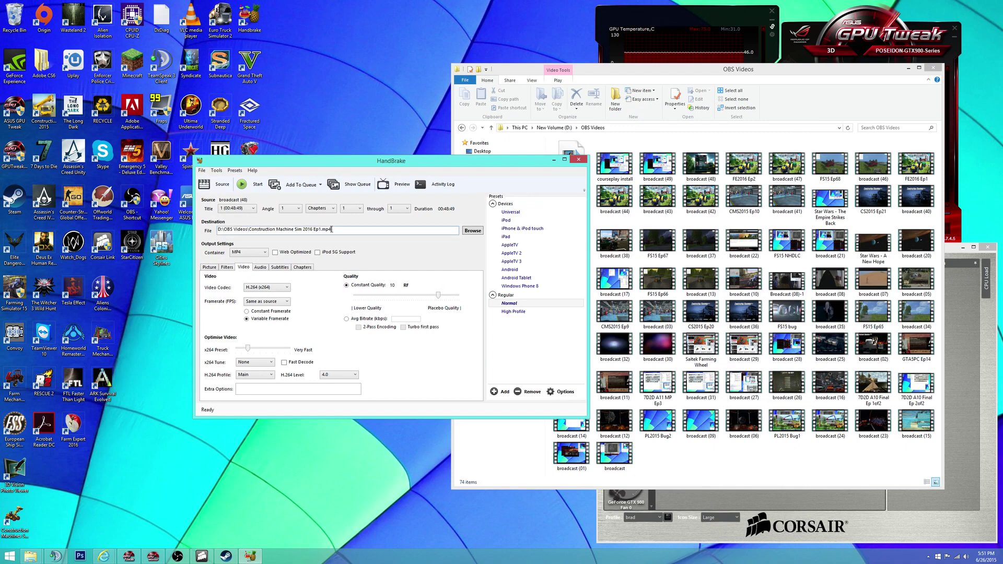
Step: Confirm the destination reads D:\OBS Videos\Construction Machine Sim 2016 Ep1.mp4 and start encoding
left_click_drag(331, 229, 326, 228)
left_click(313, 230)
left_click(242, 185)
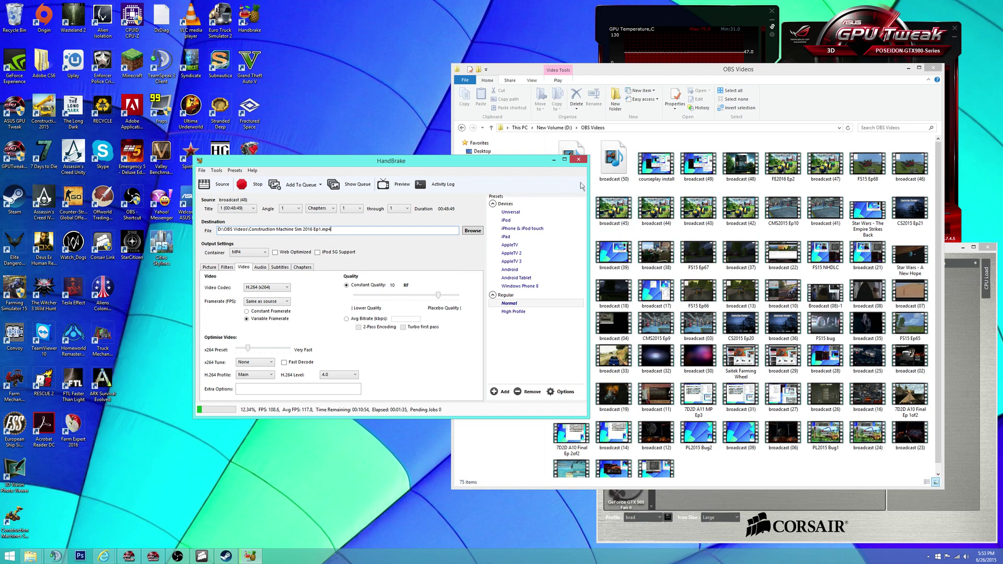
Step: Bring the OBS Videos Explorer window forward to see the new output file
left_click(841, 100)
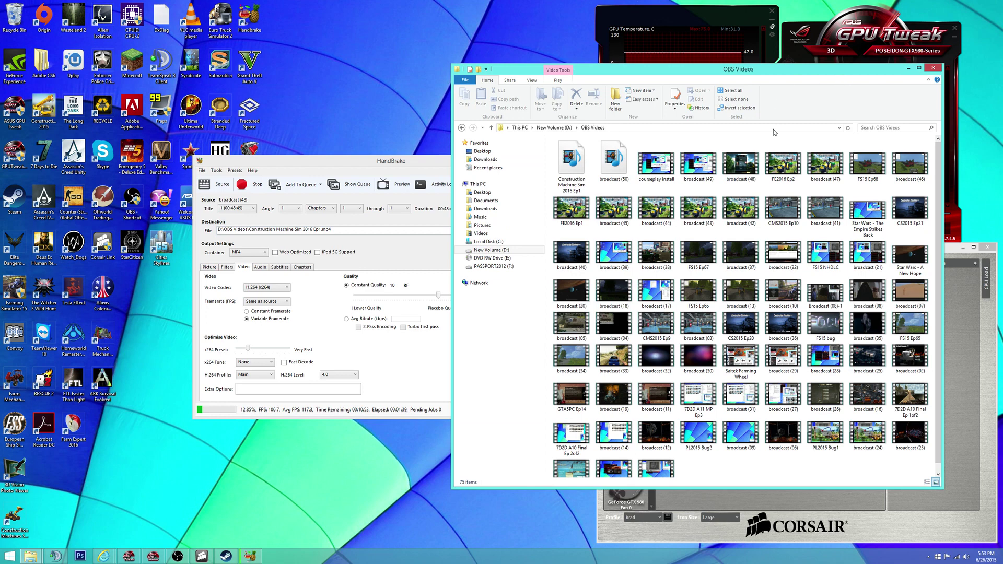
Step: Check sizes of broadcast (47), FE2016 Ep2, broadcast (13) and FS15 Ep66, then minimize Explorer
left_click(830, 168)
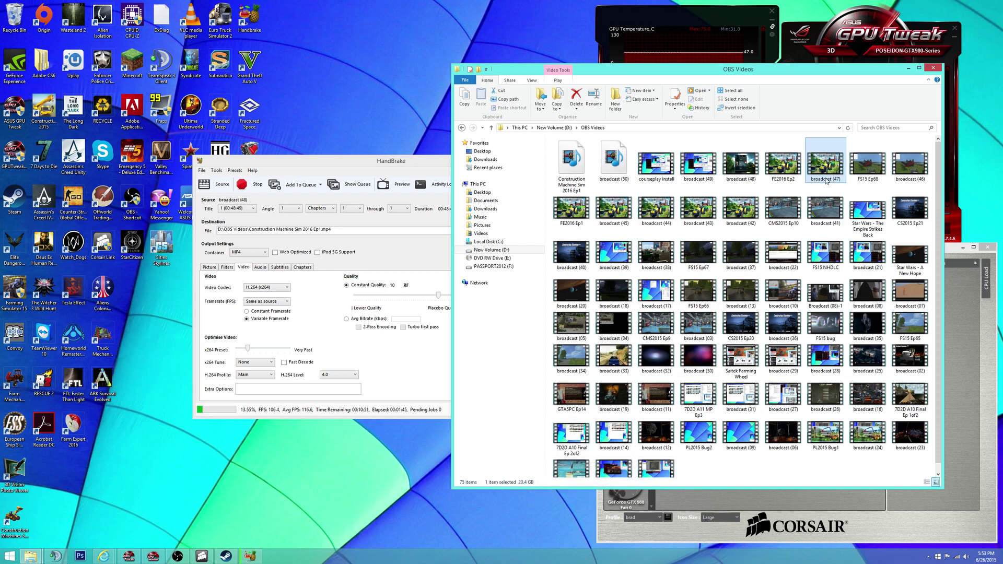
left_click(777, 170)
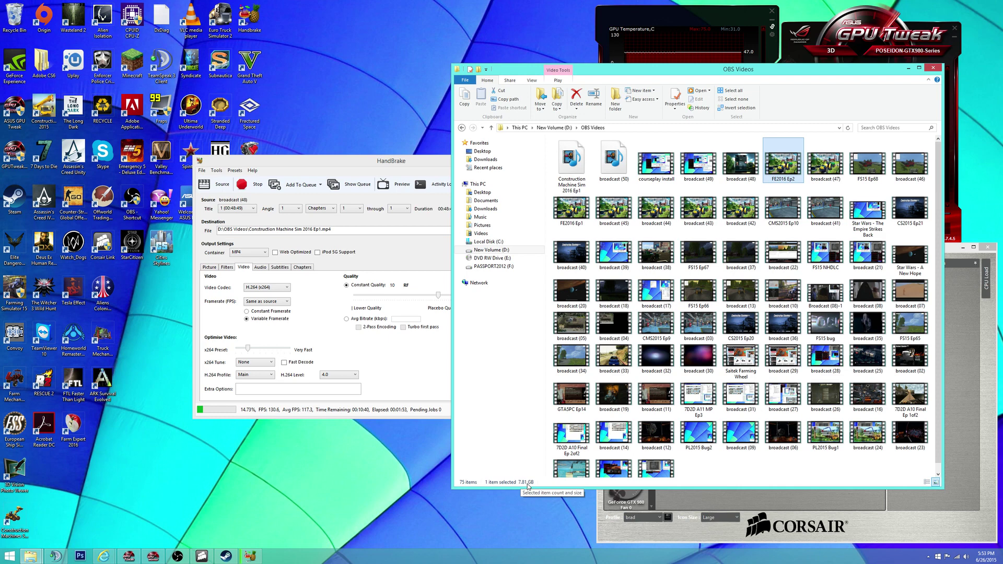
left_click(748, 295)
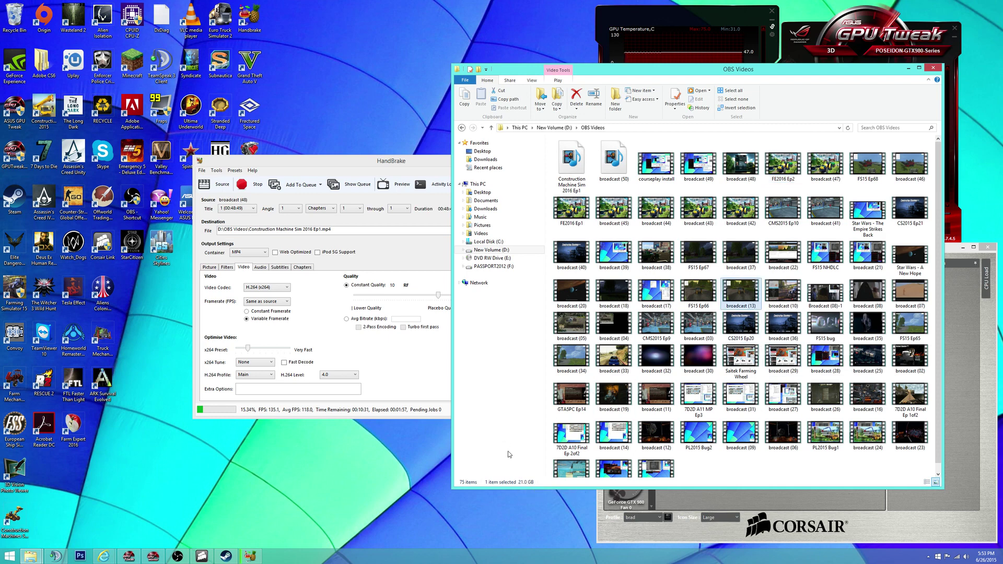
left_click(703, 296)
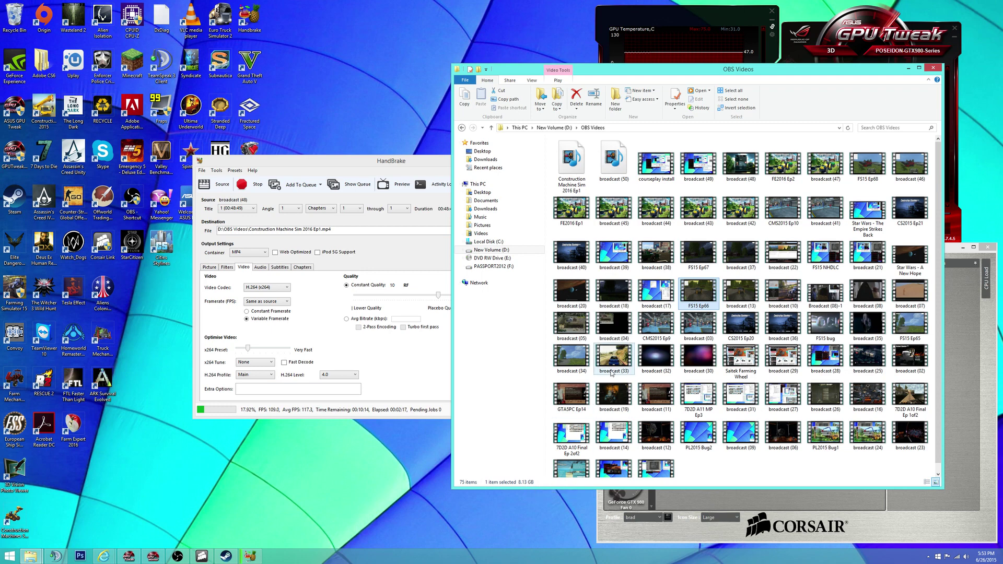
mouse_move(611, 373)
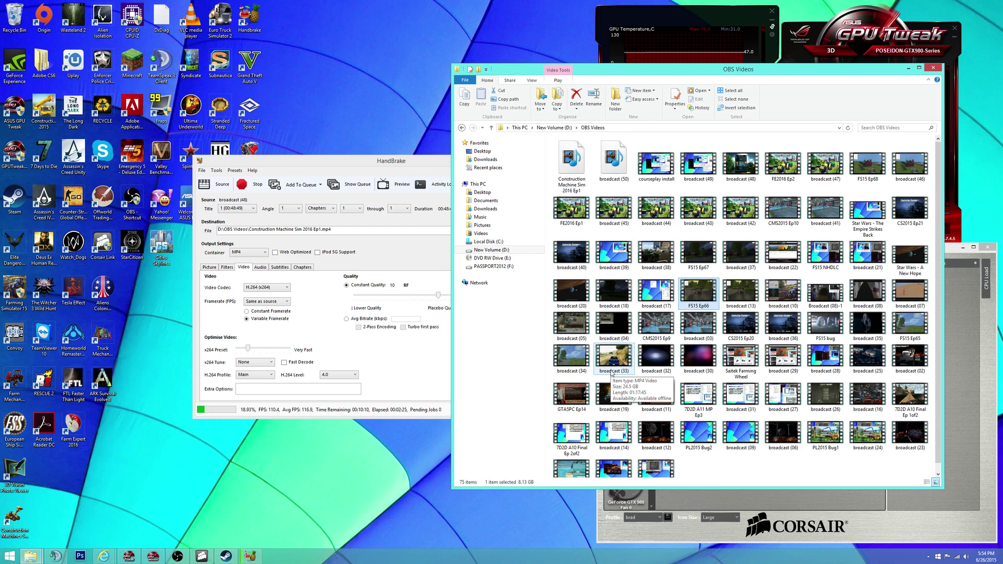
left_click(909, 67)
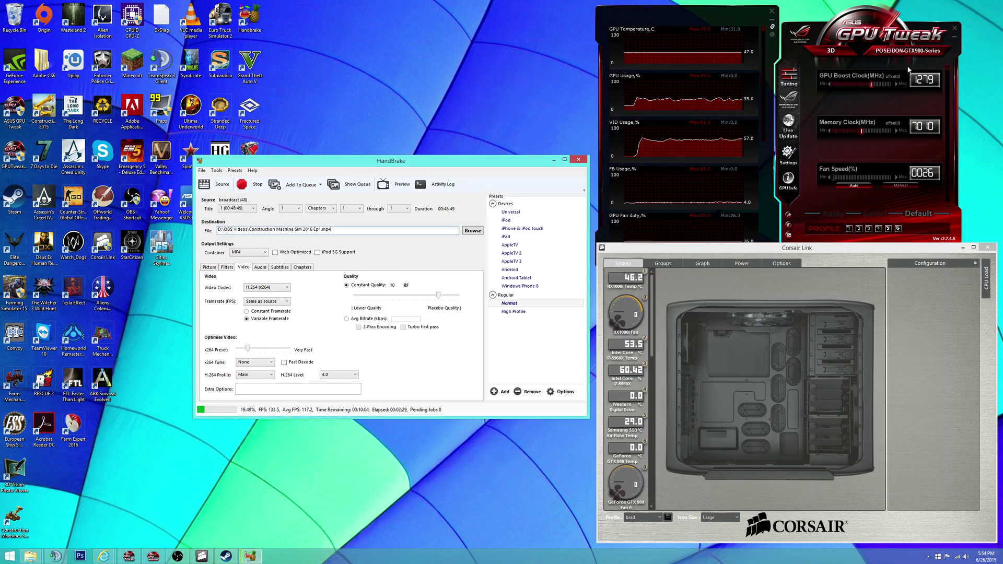